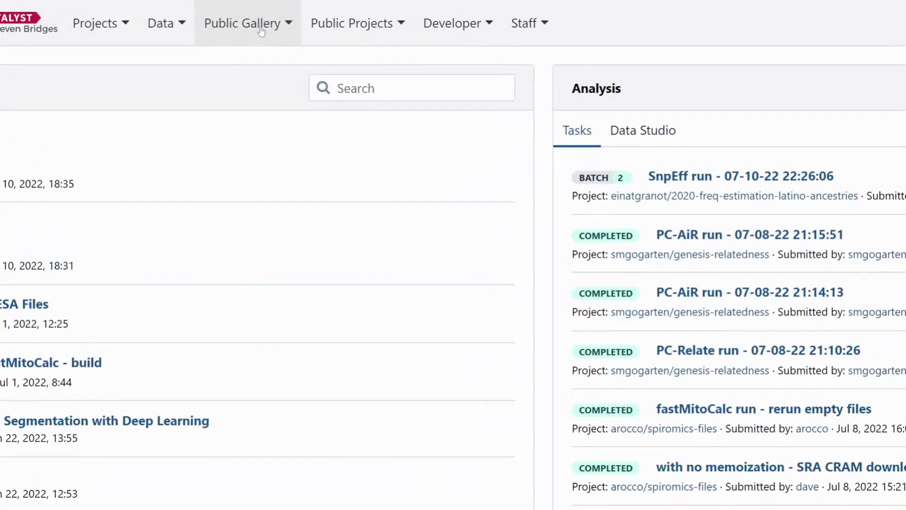
Open the gallery of public apps.
left_click(259, 30)
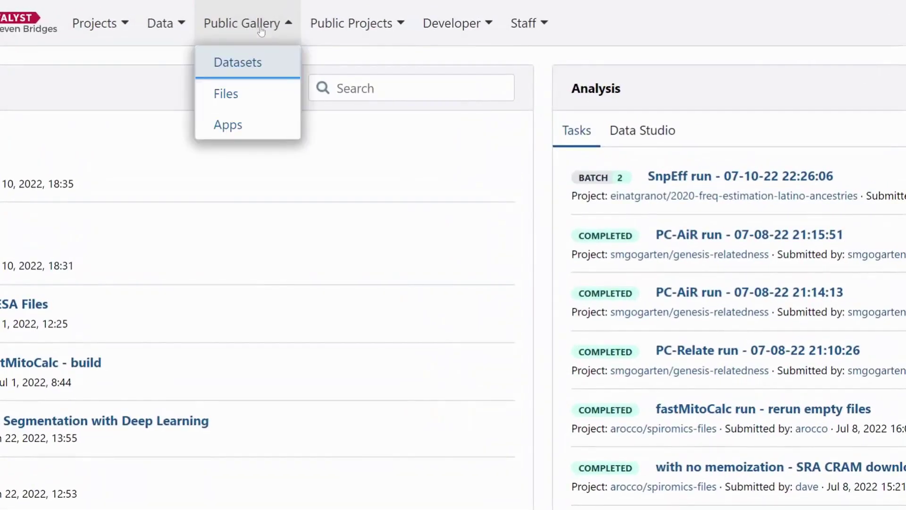
left_click(242, 127)
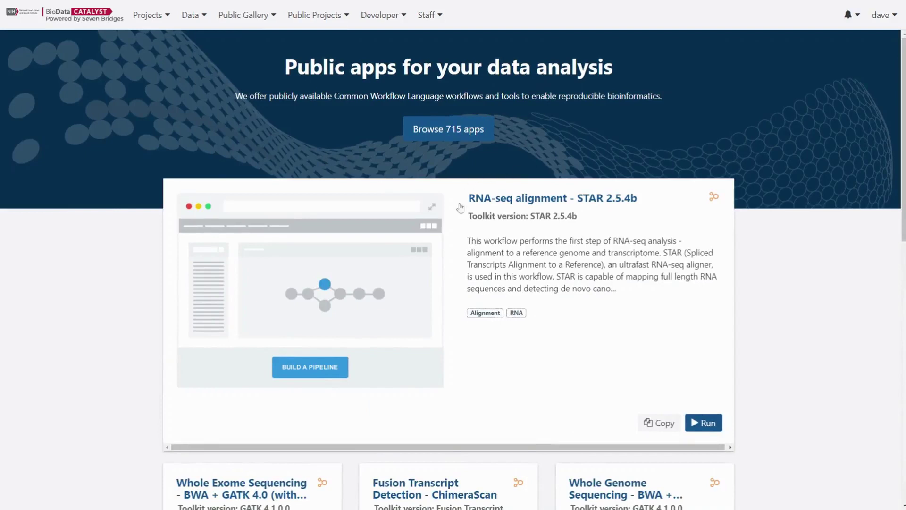
Look through the featured workflows on the public apps page.
scroll(460, 207, "down", 1)
scroll(460, 207, "down", 4)
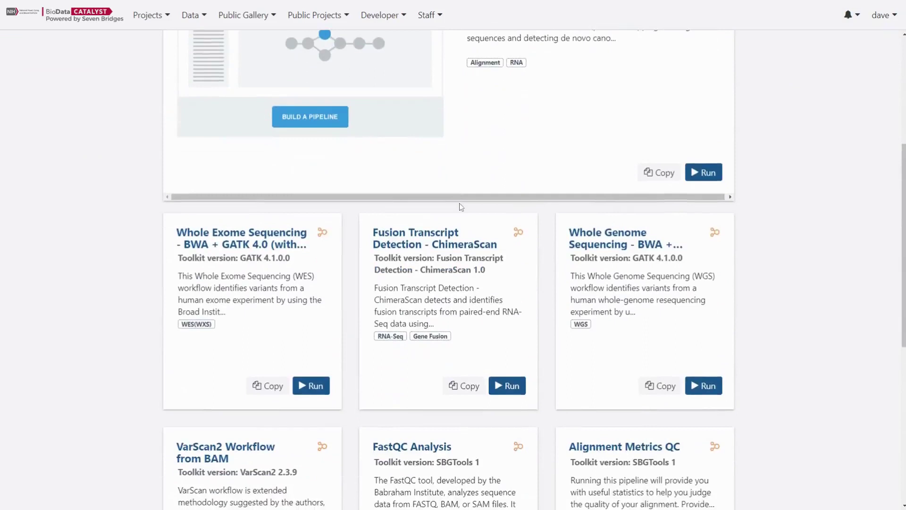
scroll(460, 206, "down", 6)
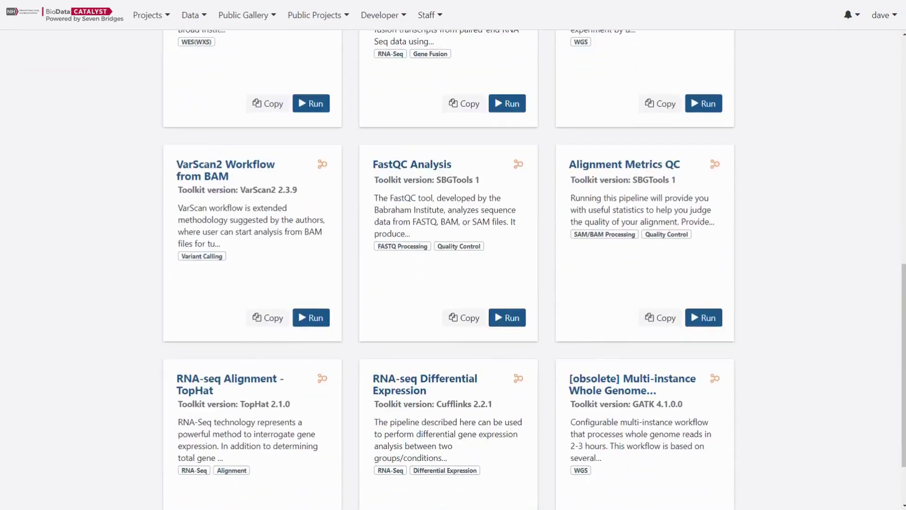
scroll(461, 344, "up", 8)
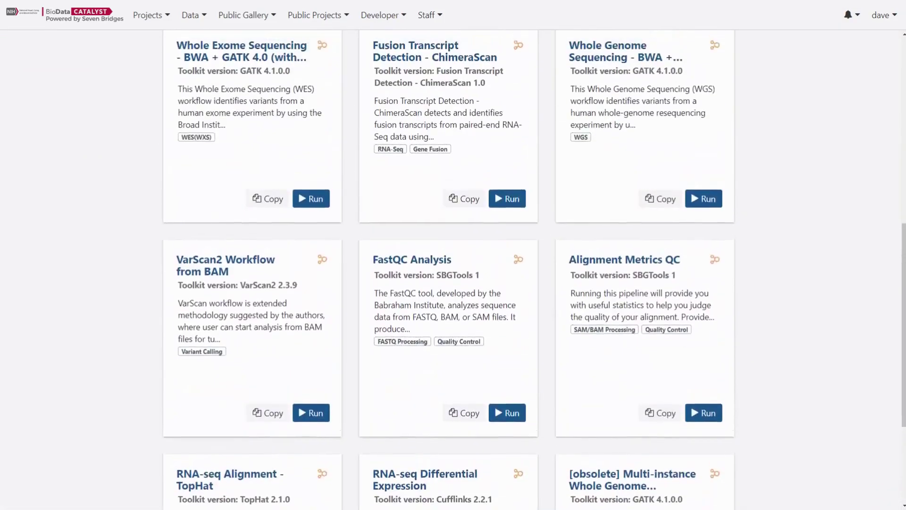
scroll(460, 344, "up", 2)
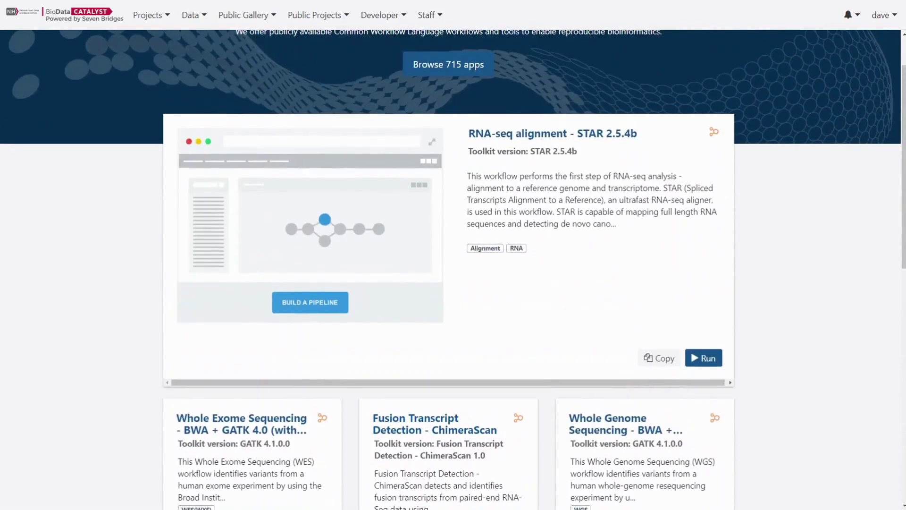
scroll(434, 197, "down", 4)
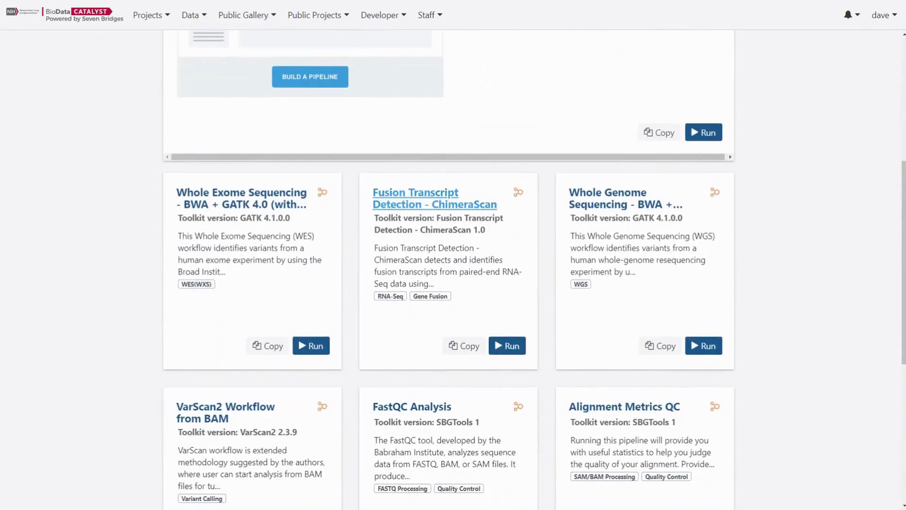
scroll(434, 197, "down", 1)
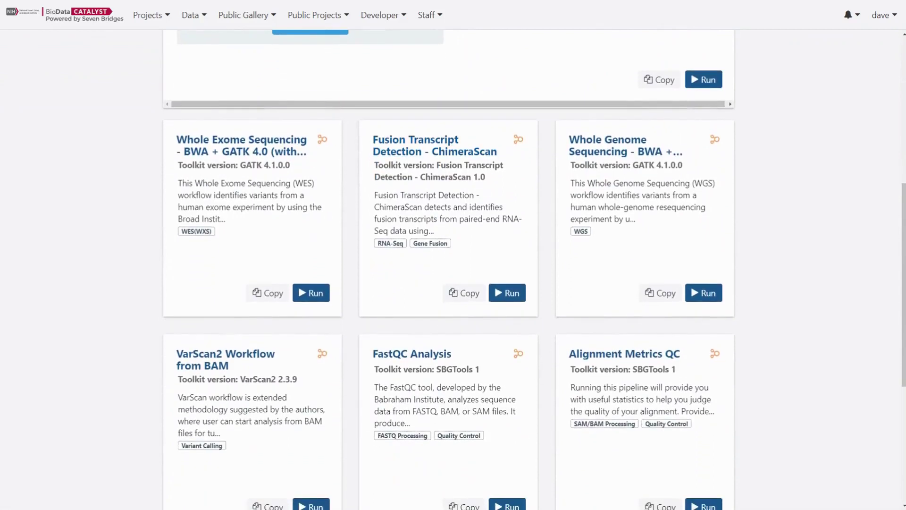
scroll(449, 269, "down", 4)
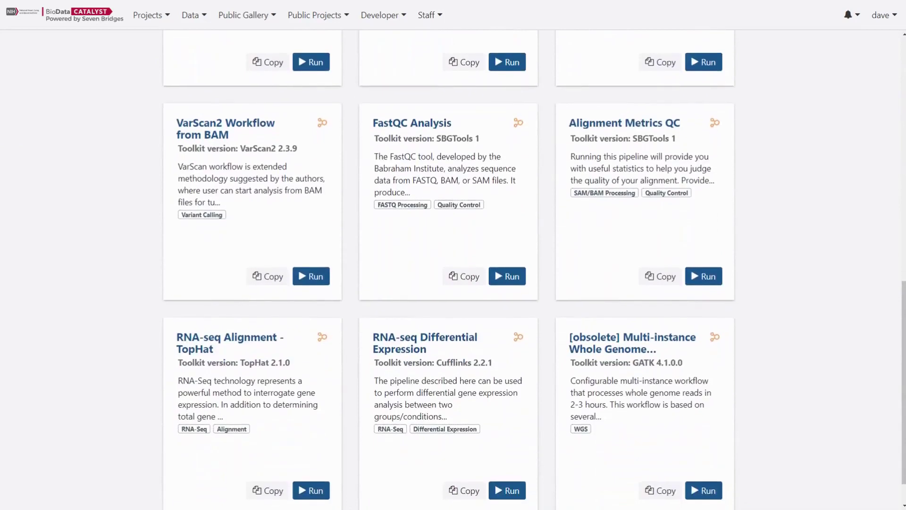
scroll(453, 269, "down", 1)
scroll(453, 269, "up", 5)
scroll(453, 269, "up", 6)
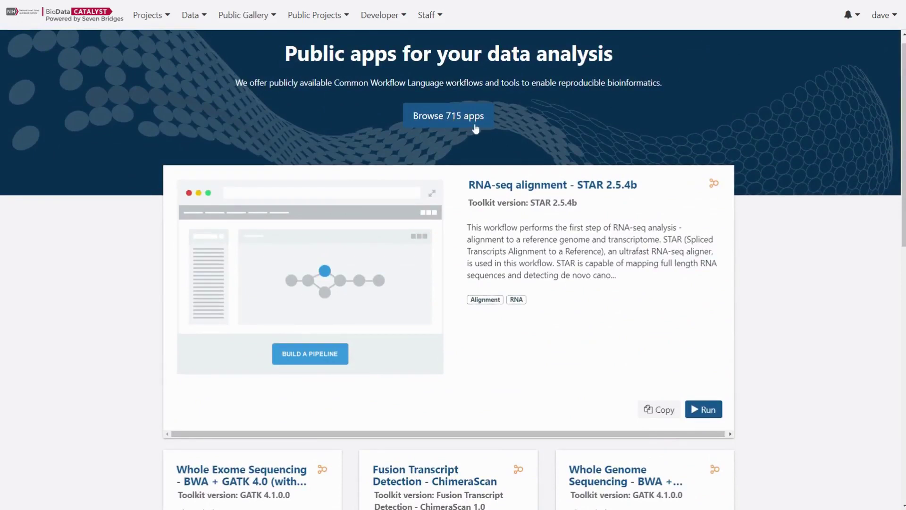
Browse the full list of public apps and view the available app type filter options.
left_click(443, 126)
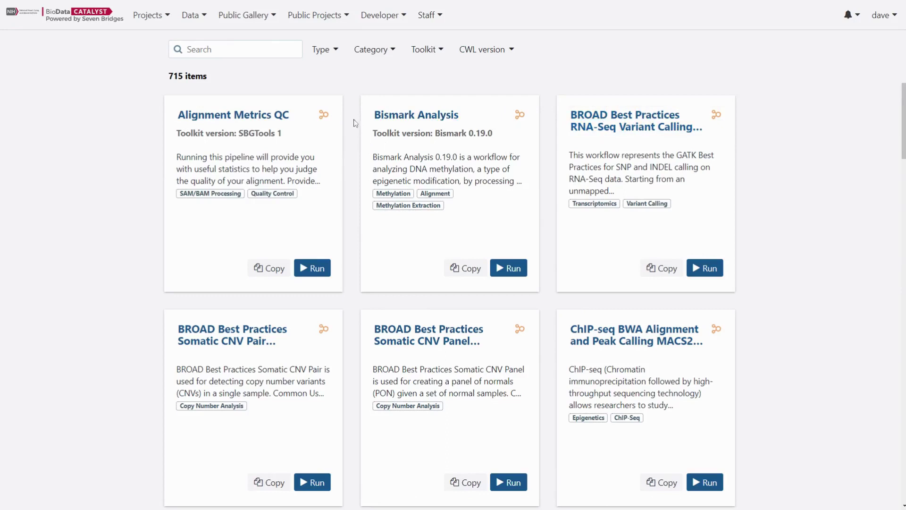
scroll(366, 225, "down", 5)
scroll(366, 225, "up", 5)
left_click(334, 62)
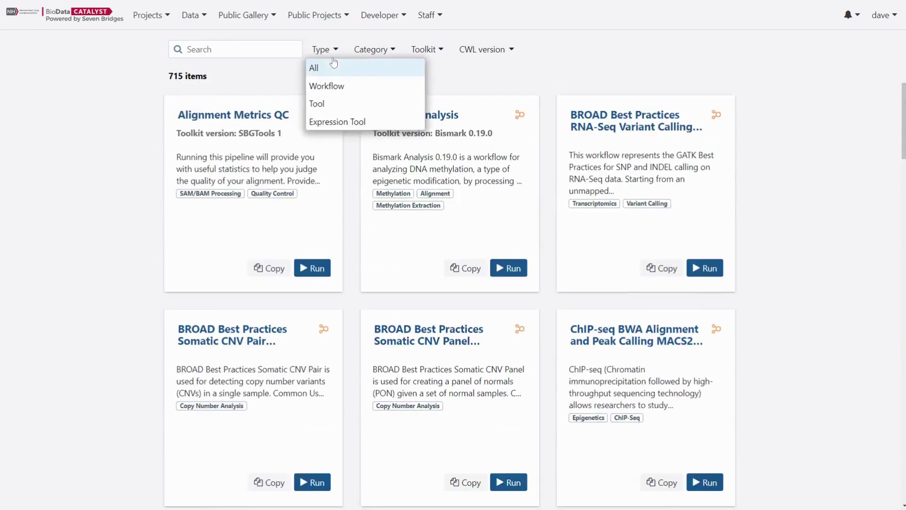
left_click(334, 60)
Filter the public apps by the GWAS category and look over the matching workflows.
left_click(381, 53)
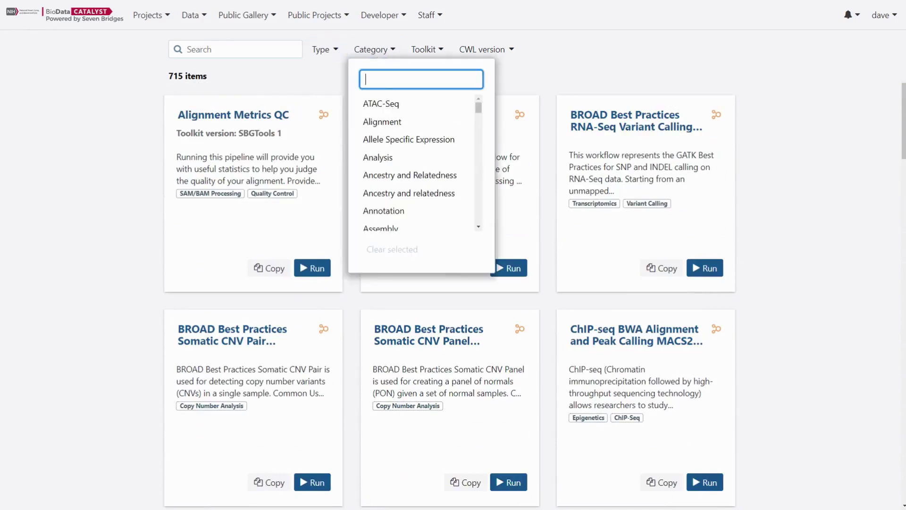
type("GWAS")
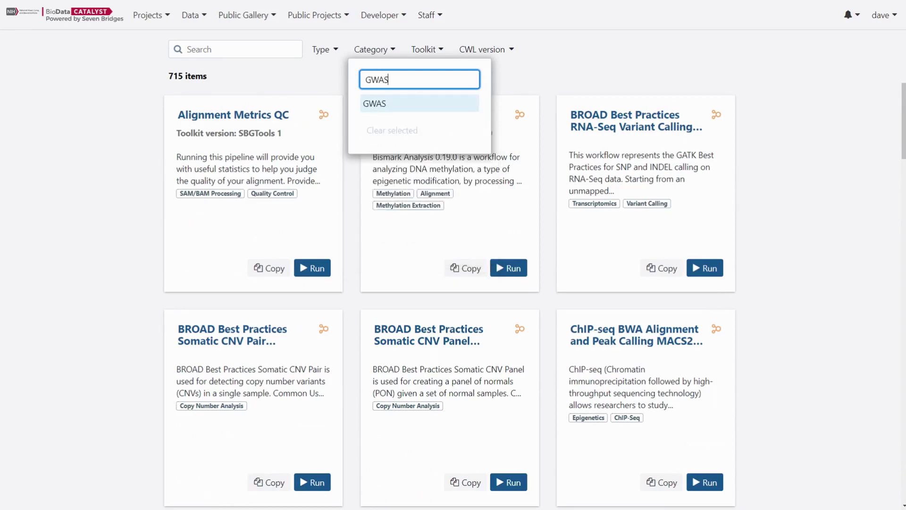
left_click(394, 104)
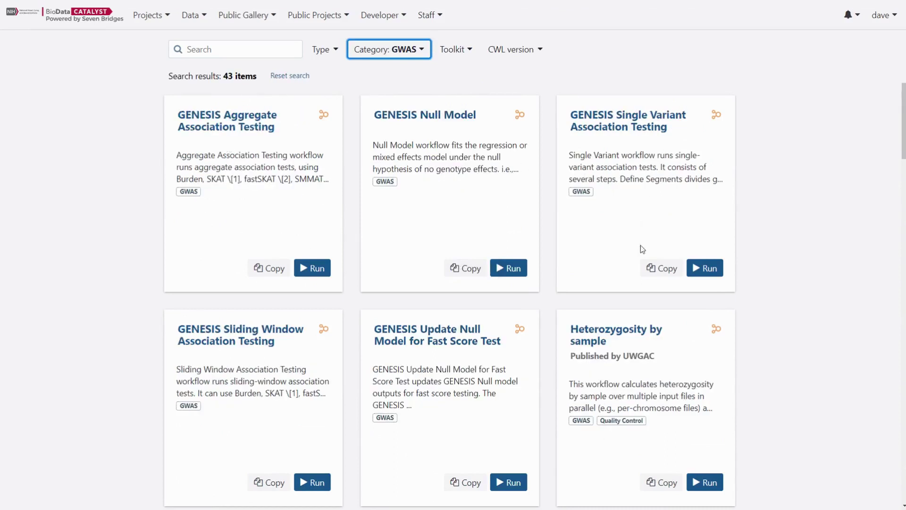
scroll(645, 224, "down", 5)
scroll(645, 223, "up", 5)
Clear the GWAS category filter and view the toolkit filter options.
left_click(373, 55)
scroll(439, 172, "down", 5)
scroll(442, 171, "up", 5)
left_click(384, 249)
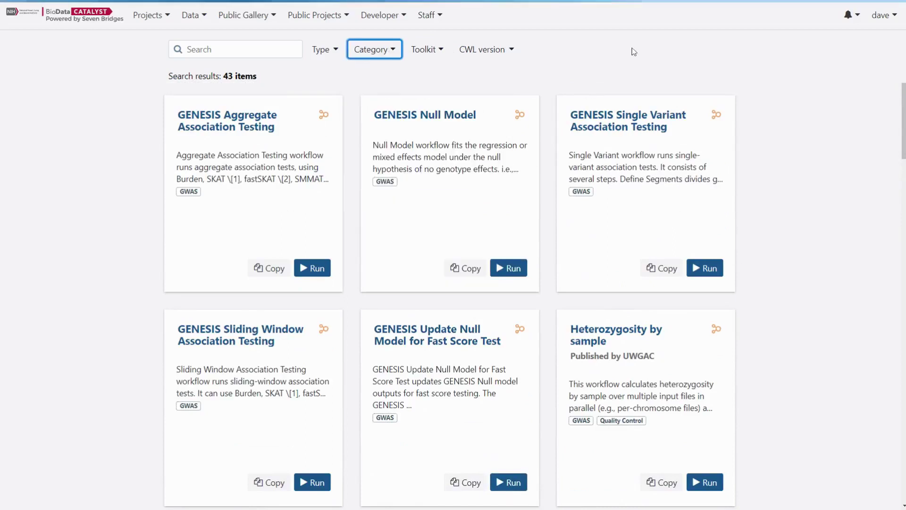
left_click(430, 51)
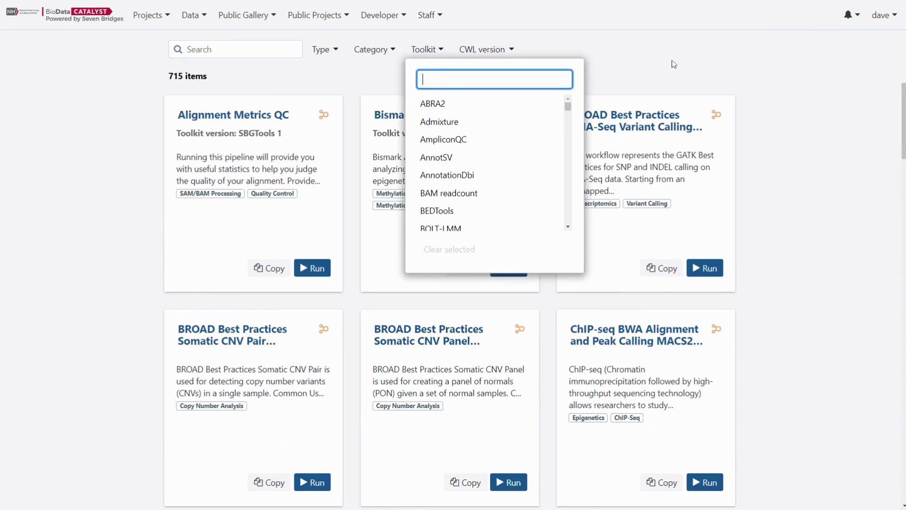
Search the public apps for GATK.
left_click(189, 49)
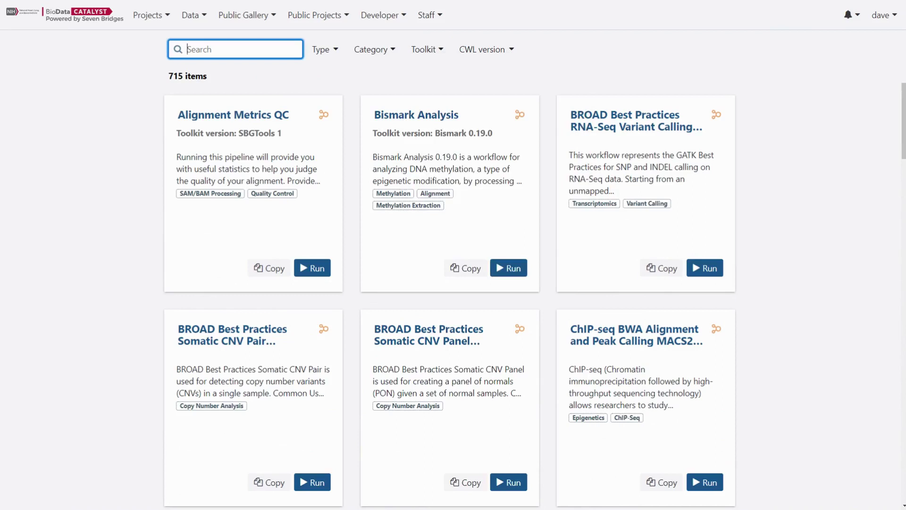
type("GATK")
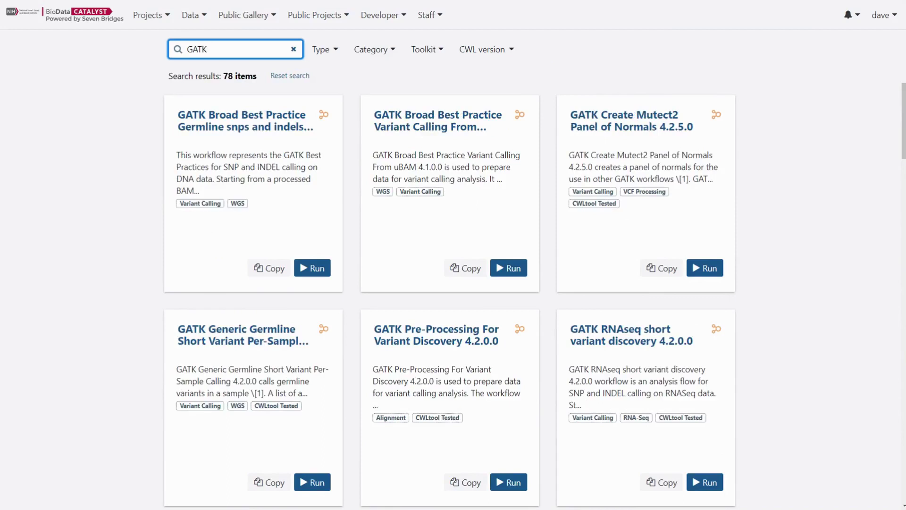
scroll(455, 202, "down", 1)
scroll(455, 202, "up", 1)
Open the GATK Broad Best Practice Germline snps and indels variant calling 4.1.0.0 workflow and review its diagram and description.
left_click(290, 131)
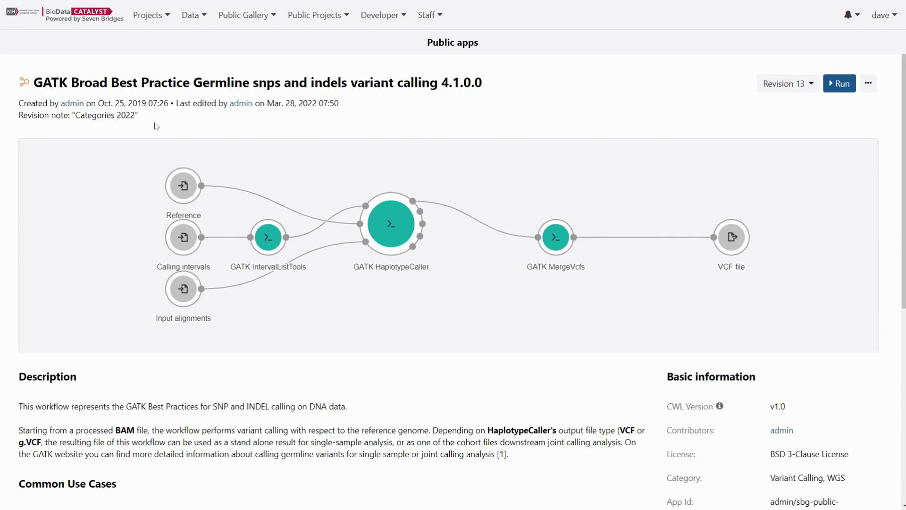
scroll(577, 176, "down", 2)
scroll(577, 175, "up", 2)
scroll(315, 296, "down", 1)
scroll(315, 297, "down", 4)
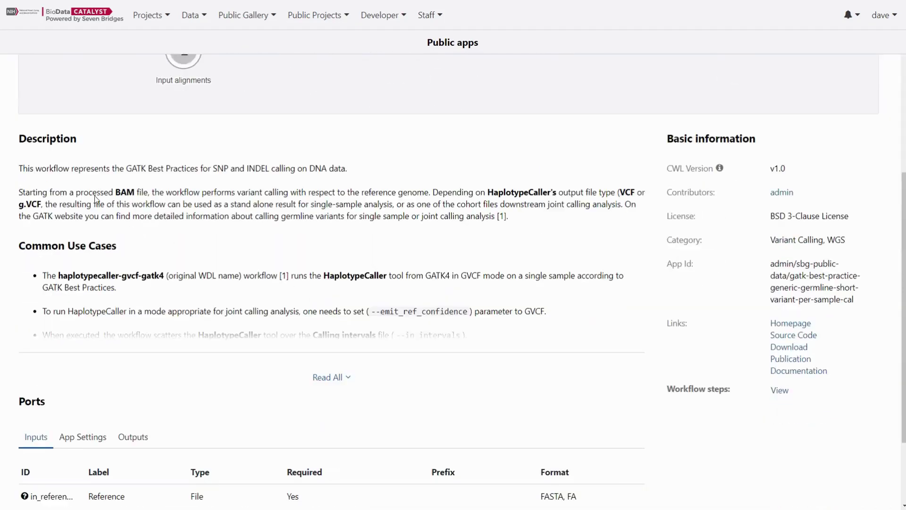
scroll(244, 212, "up", 5)
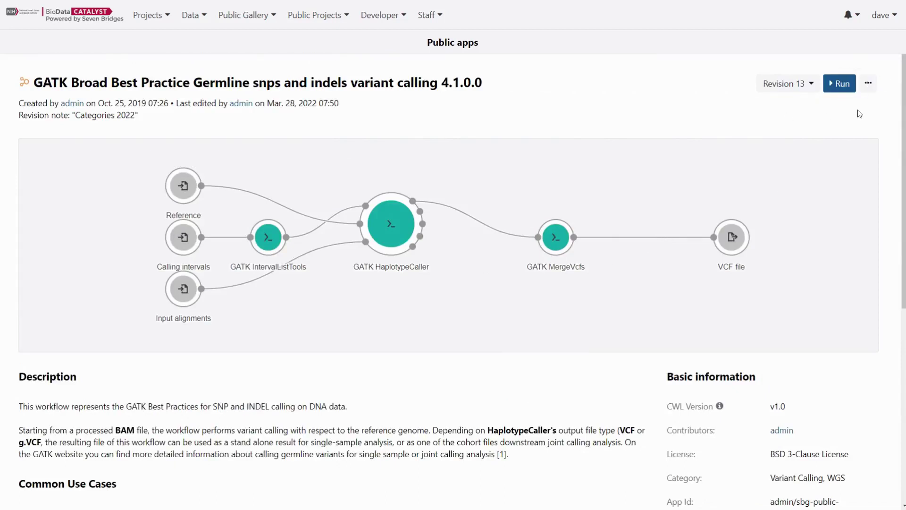
Copy the GATK germline variant calling workflow into the Variant Calling project.
left_click(868, 89)
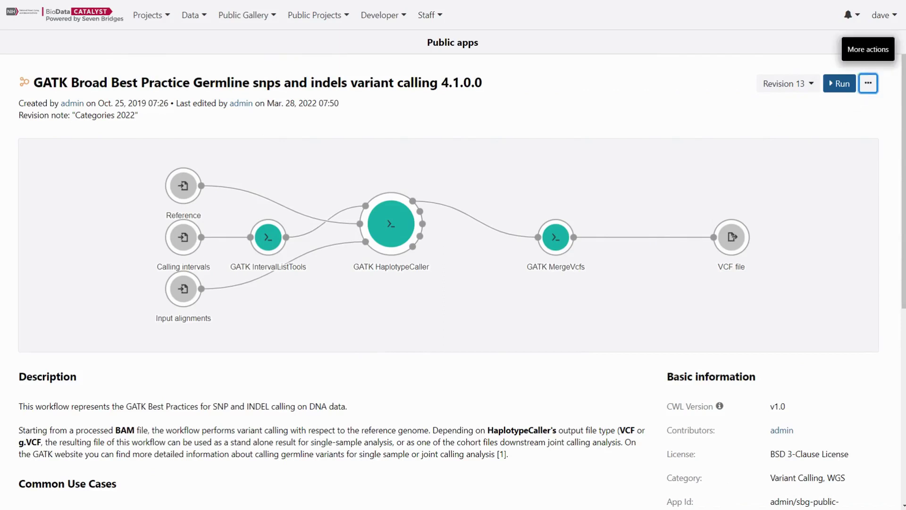
left_click(868, 88)
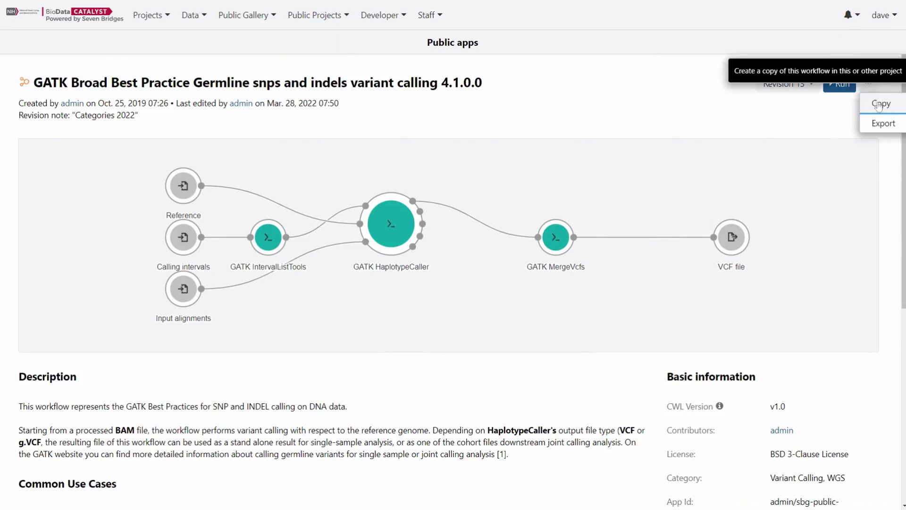
left_click(878, 105)
left_click(351, 276)
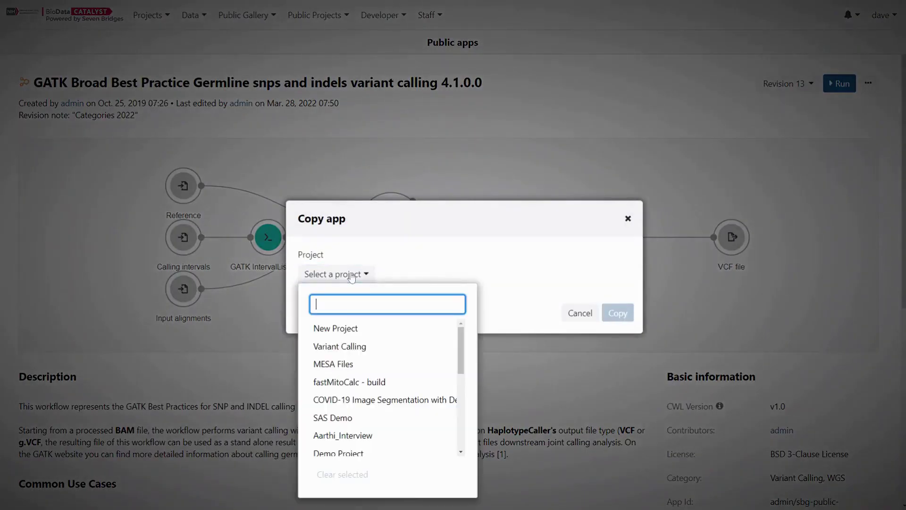
left_click(357, 349)
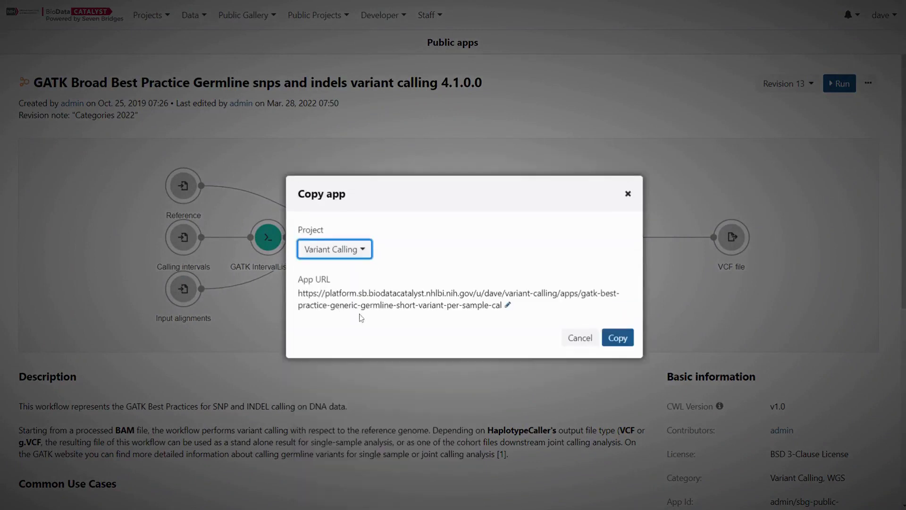
left_click(617, 338)
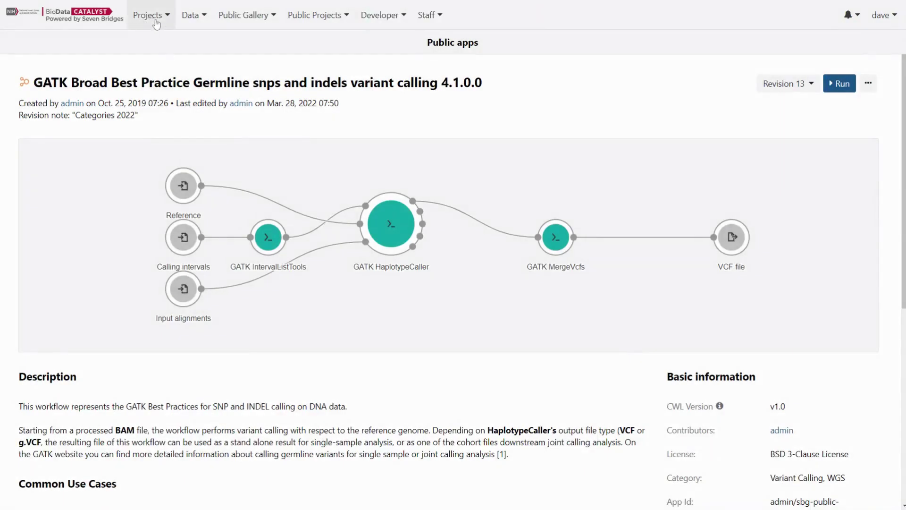
Open the Variant Calling project and show its apps.
left_click(156, 24)
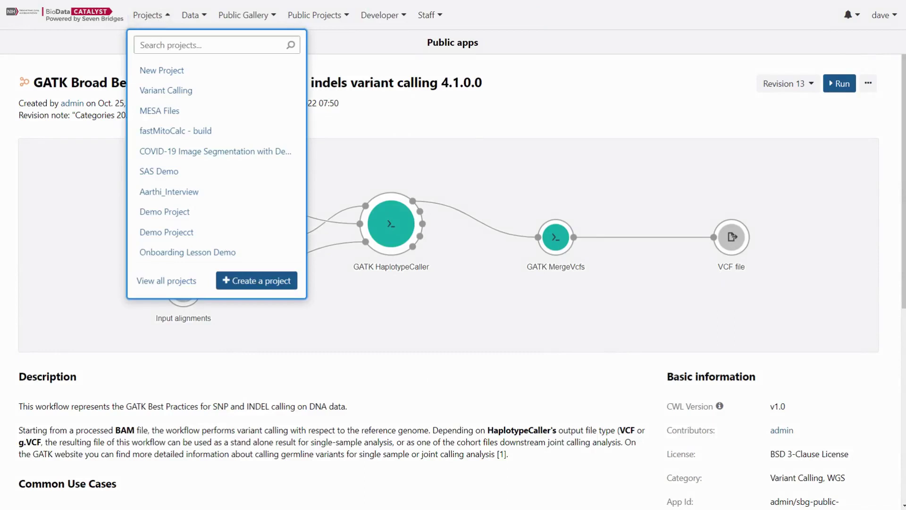
left_click(177, 95)
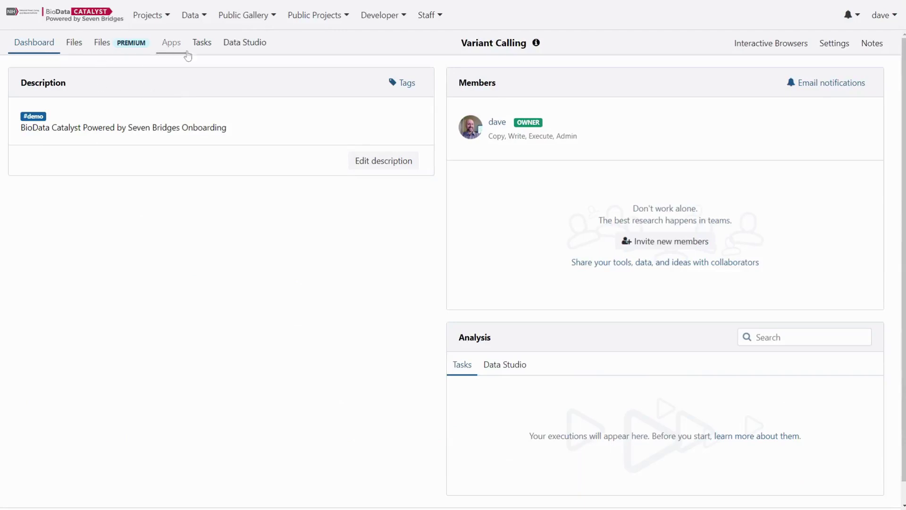
left_click(180, 51)
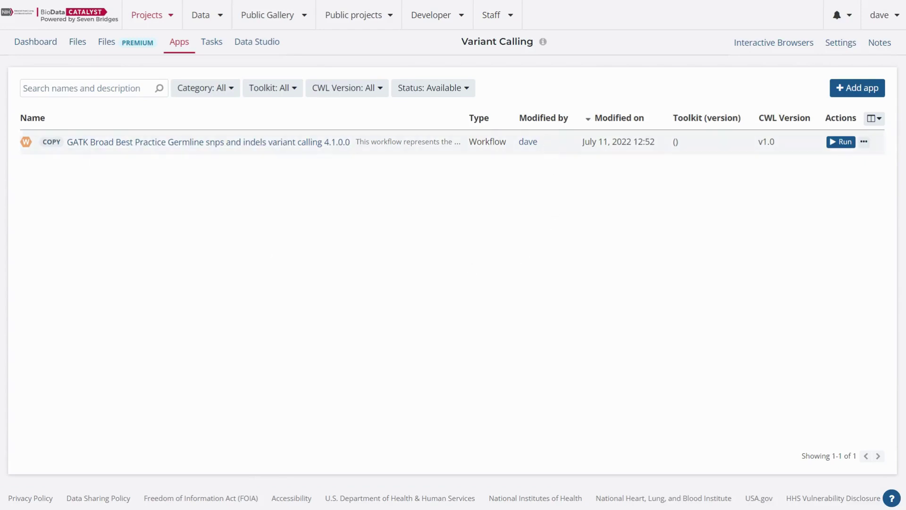
Examine who modified the copied GATK workflow and its modification date in the project's app list.
mouse_move(531, 142)
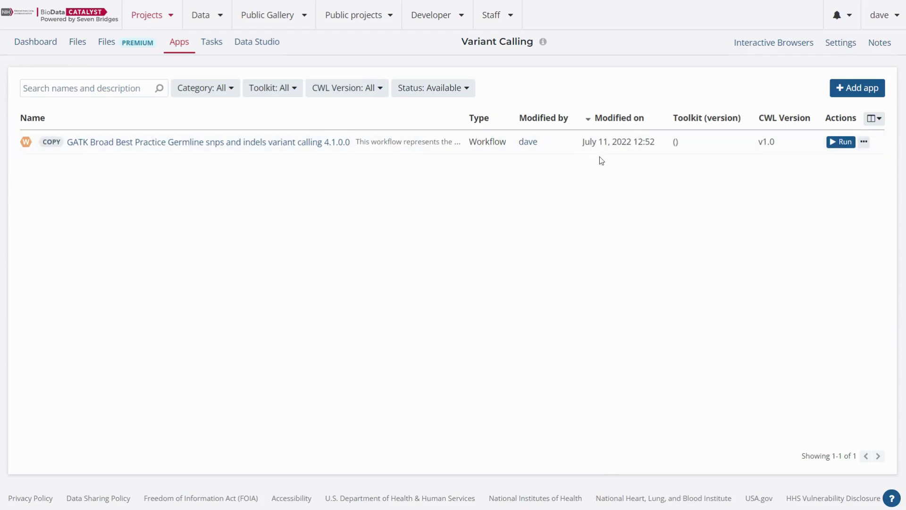
left_click_drag(590, 141, 632, 142)
left_click(632, 142)
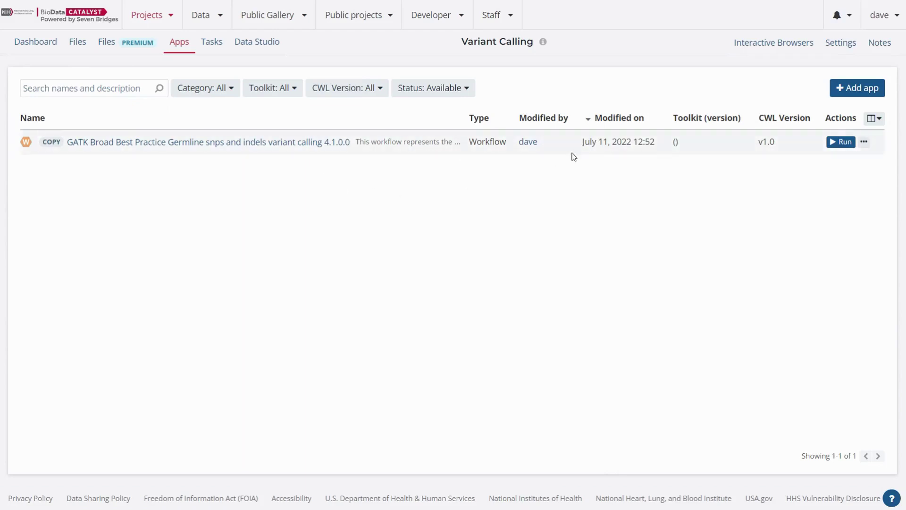
left_click_drag(583, 142, 631, 142)
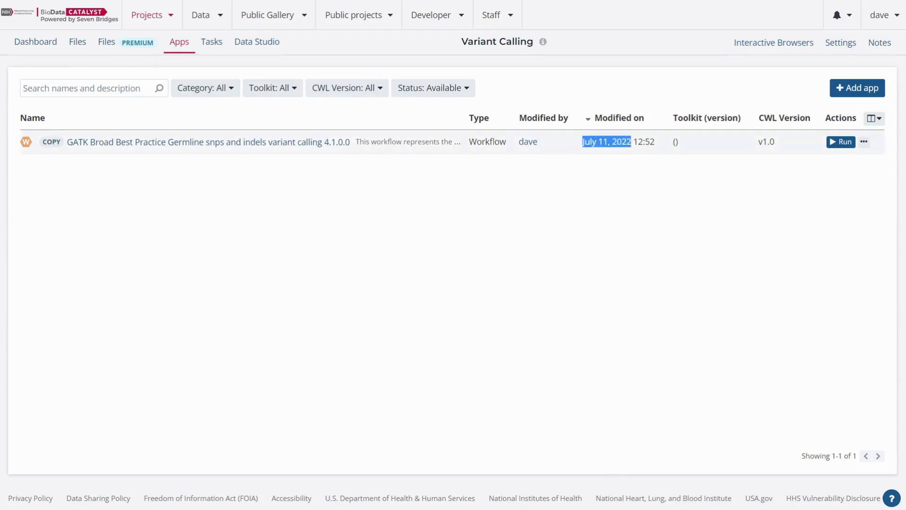
left_click(639, 188)
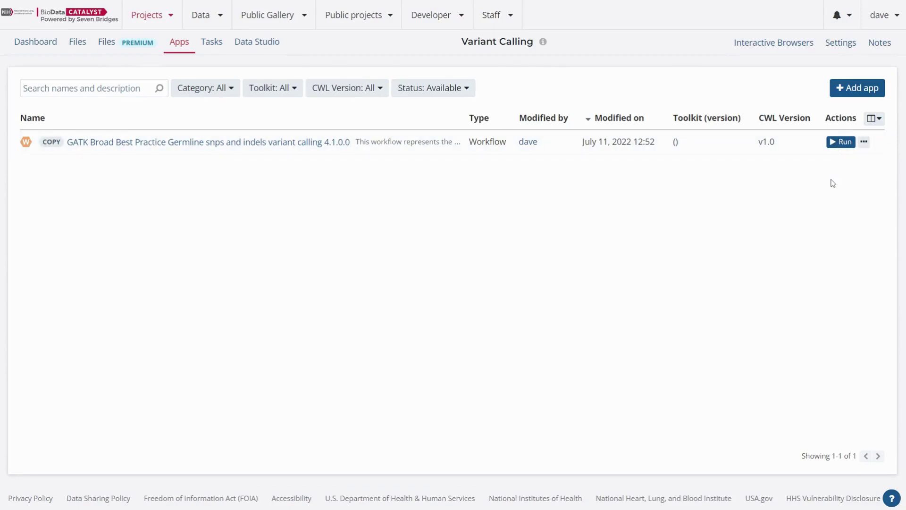
Examine the additional actions offered for the copied GATK workflow in the Variant Calling project's app list.
left_click(864, 142)
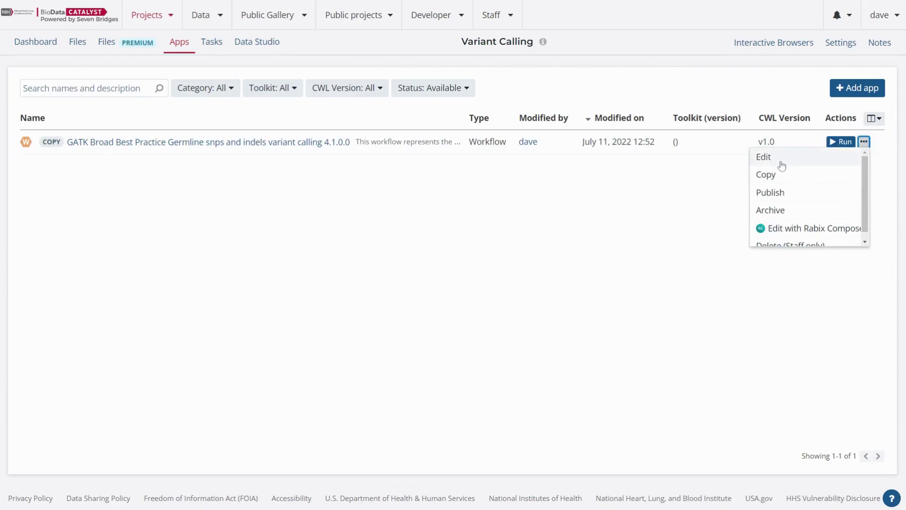
scroll(777, 192, "down", 1)
scroll(777, 191, "up", 1)
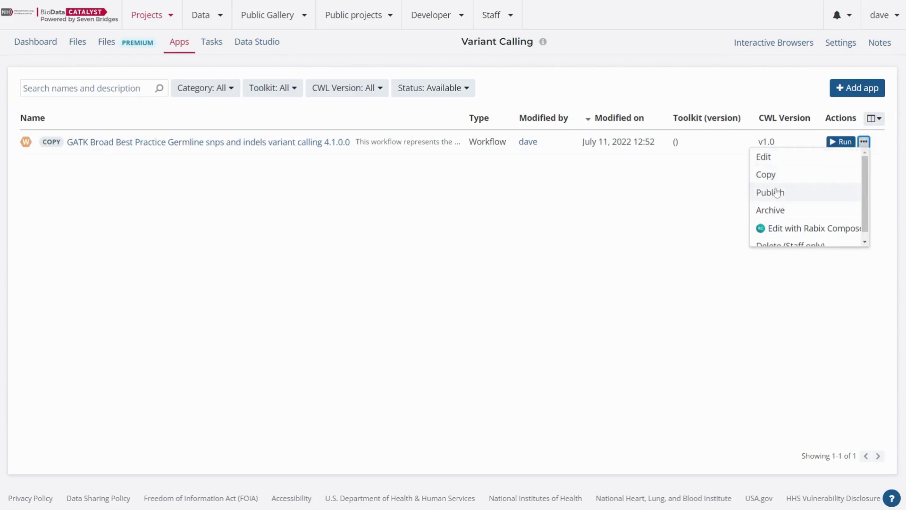
scroll(788, 176, "down", 1)
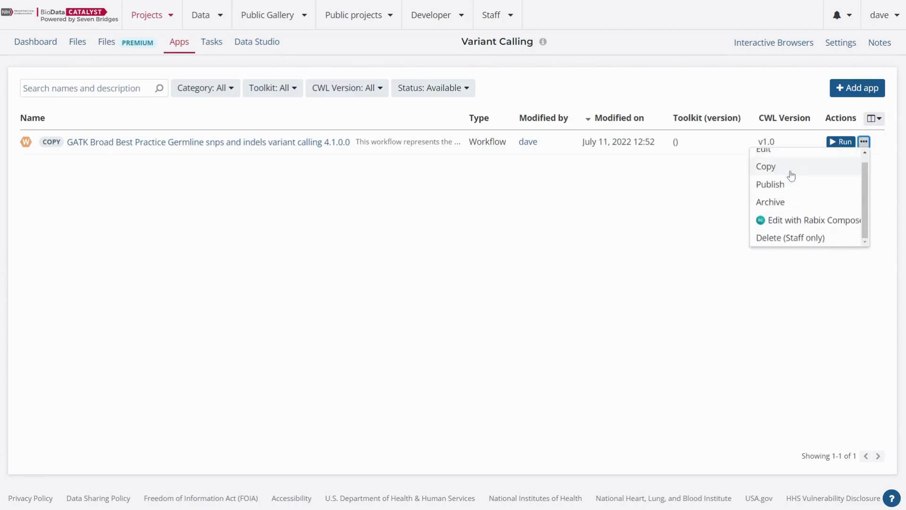
scroll(792, 176, "up", 1)
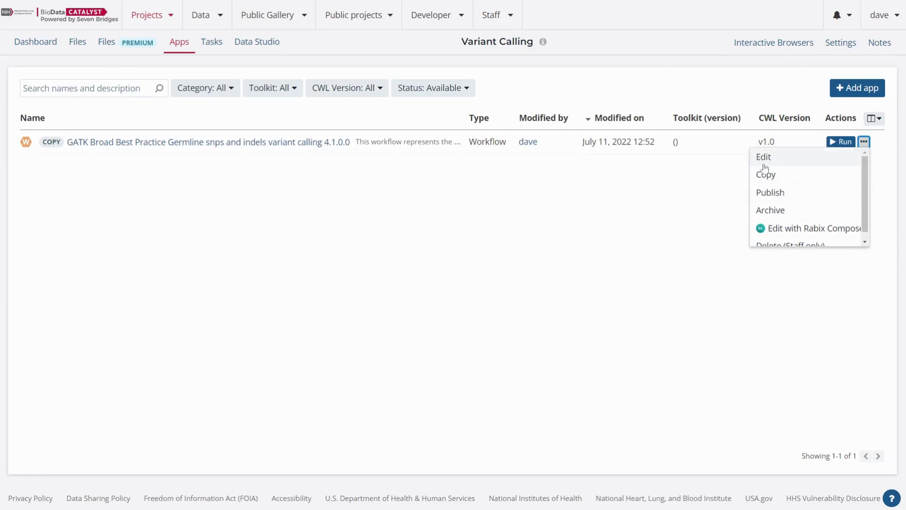
scroll(766, 169, "down", 1)
scroll(781, 187, "up", 1)
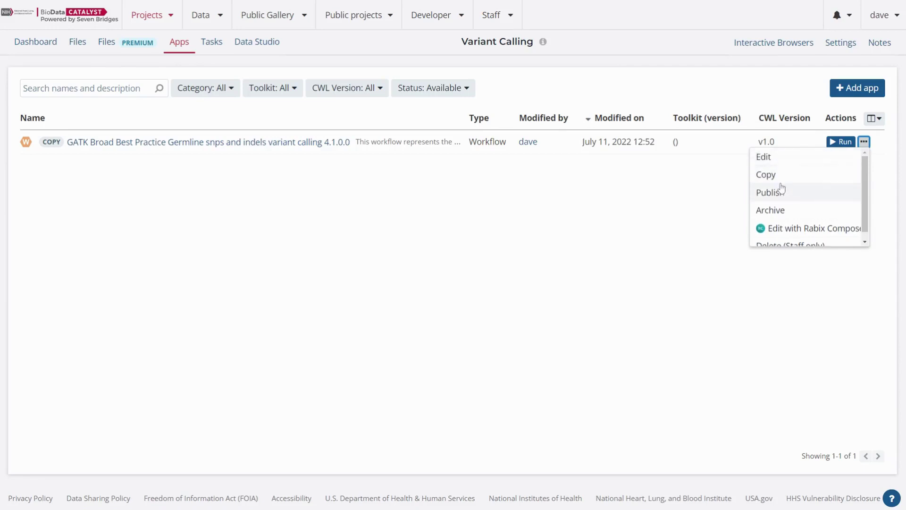
left_click(715, 206)
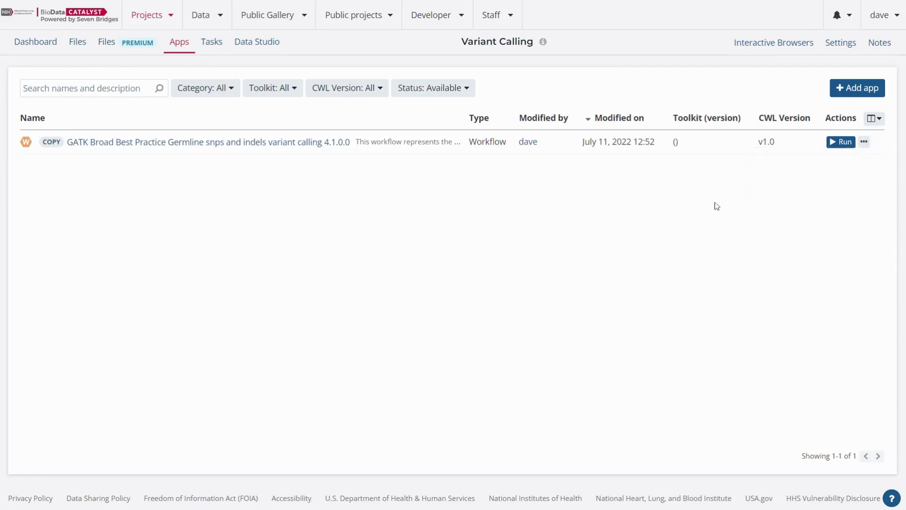
Open the copied GATK workflow's page and read its description, including Common Issues and Important Notes, down to the workflow diagram.
left_click(213, 147)
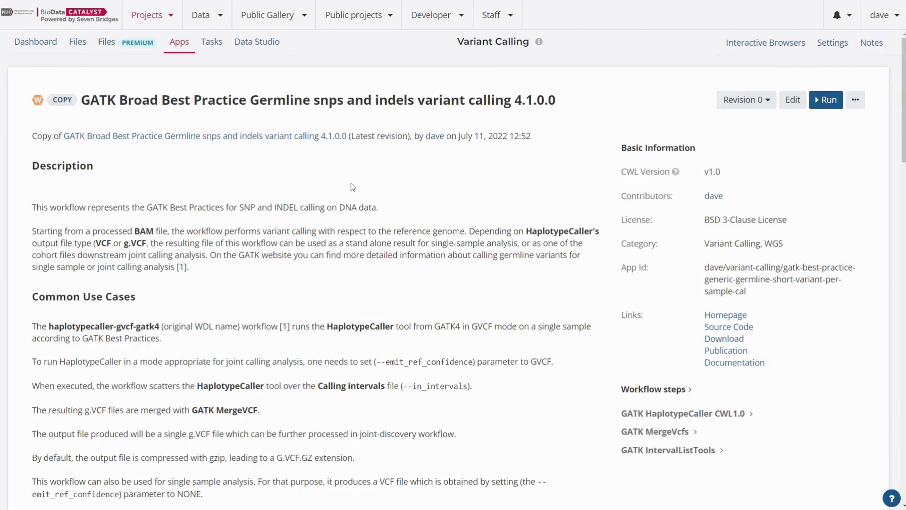
scroll(353, 187, "down", 1)
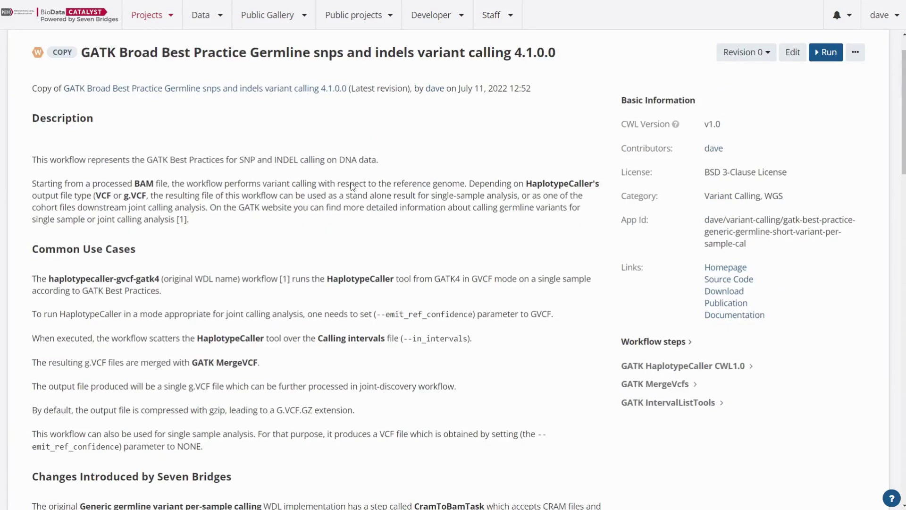
scroll(352, 186, "down", 2)
scroll(449, 269, "down", 4)
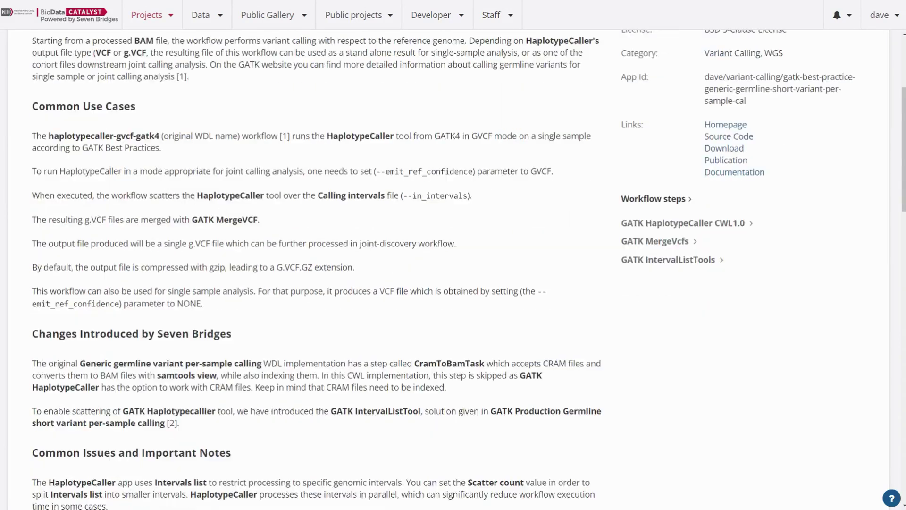
scroll(233, 268, "down", 4)
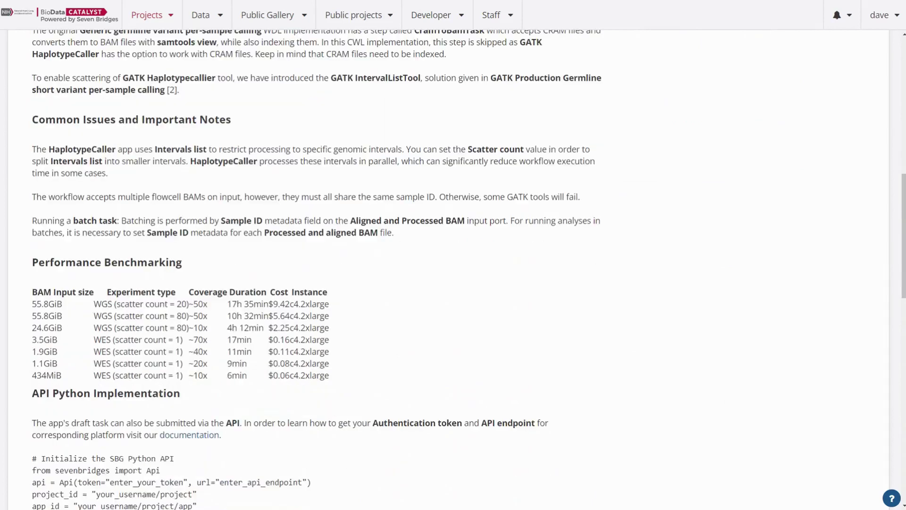
left_click_drag(39, 119, 157, 120)
left_click(153, 135)
scroll(377, 292, "down", 15)
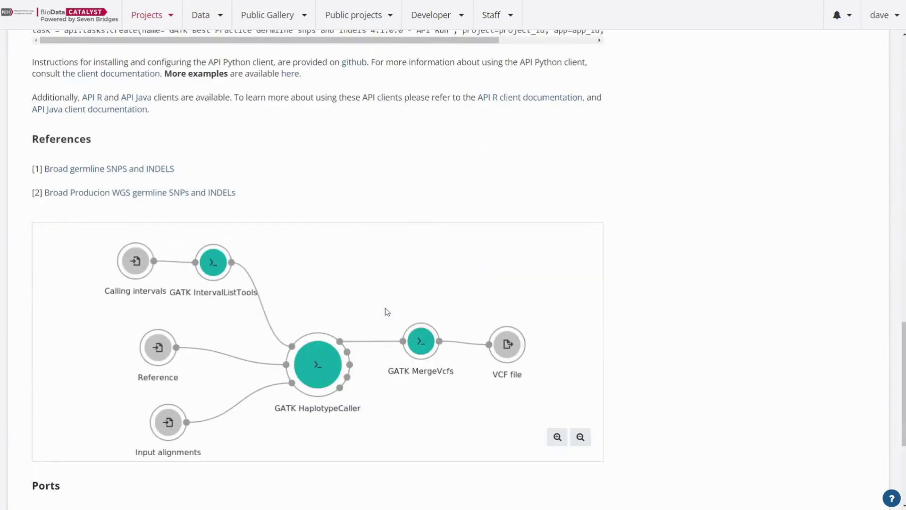
Check in the workflow's ports whether the Reference, Calling intervals and Input alignments inputs are required.
scroll(386, 311, "down", 5)
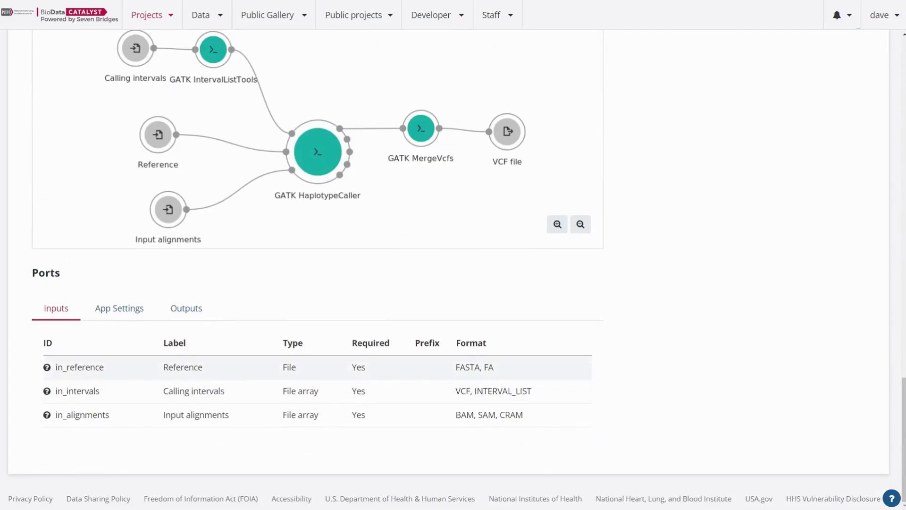
double_click(359, 367)
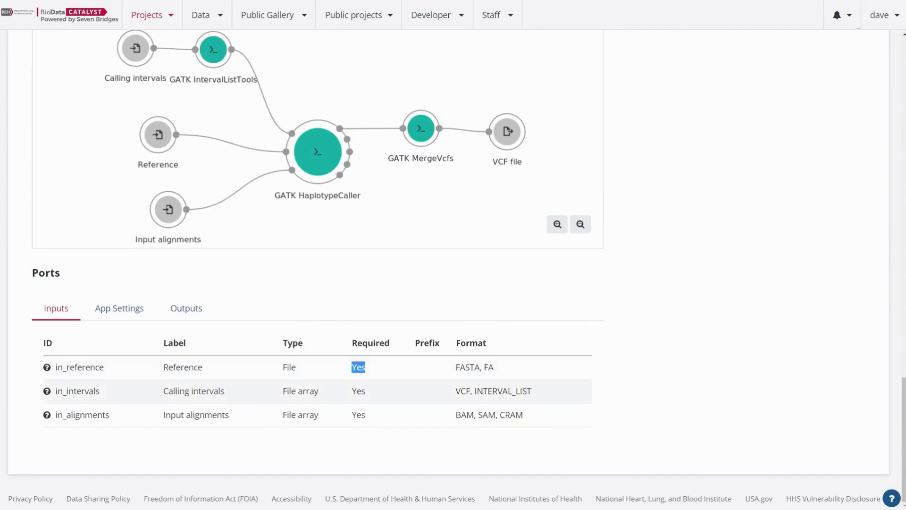
double_click(358, 390)
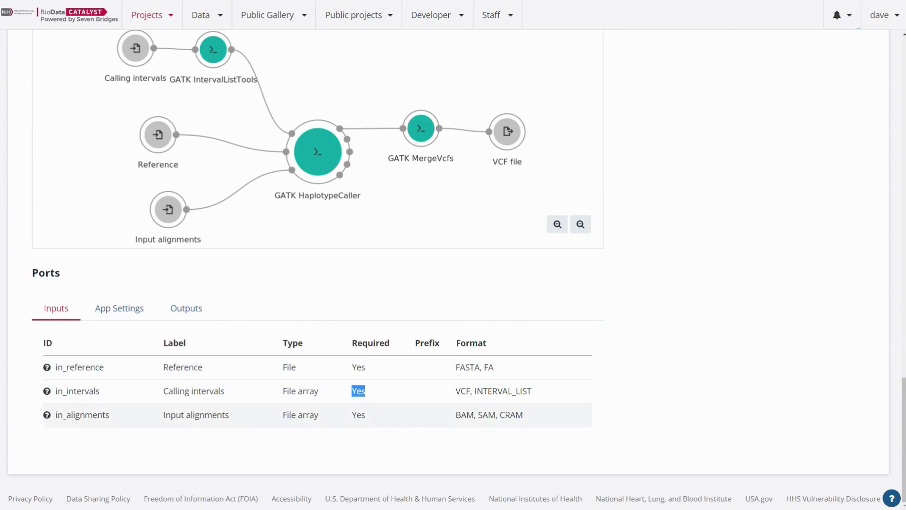
double_click(358, 414)
Show the workflow's app settings ports and view the help description for contamination_fraction_to_filter.
left_click(100, 313)
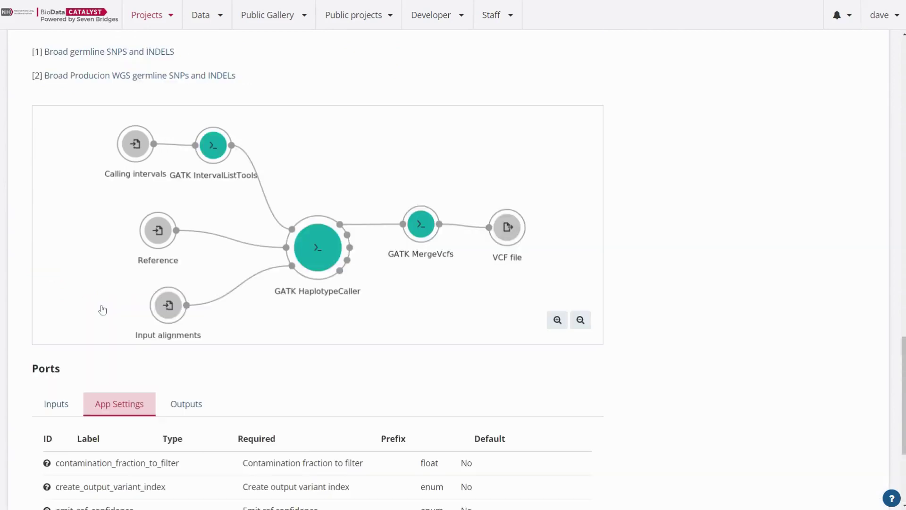
scroll(107, 304, "down", 4)
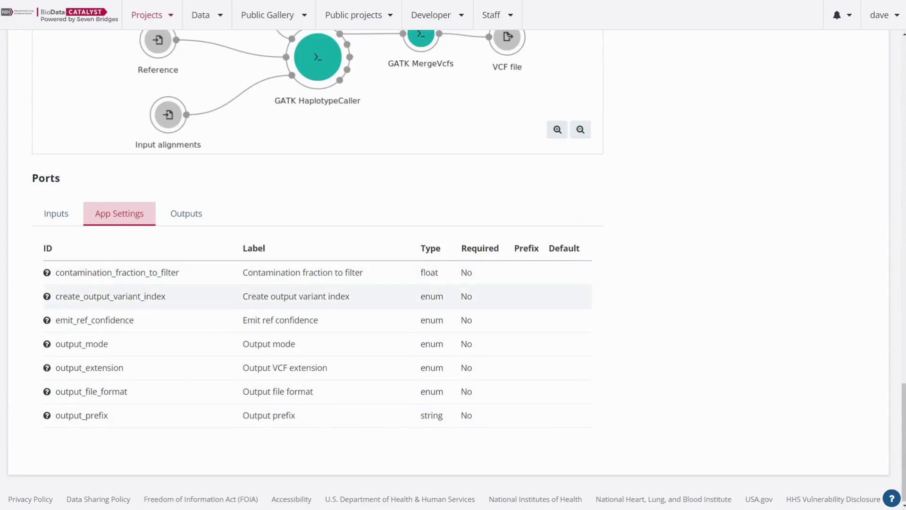
left_click(46, 274)
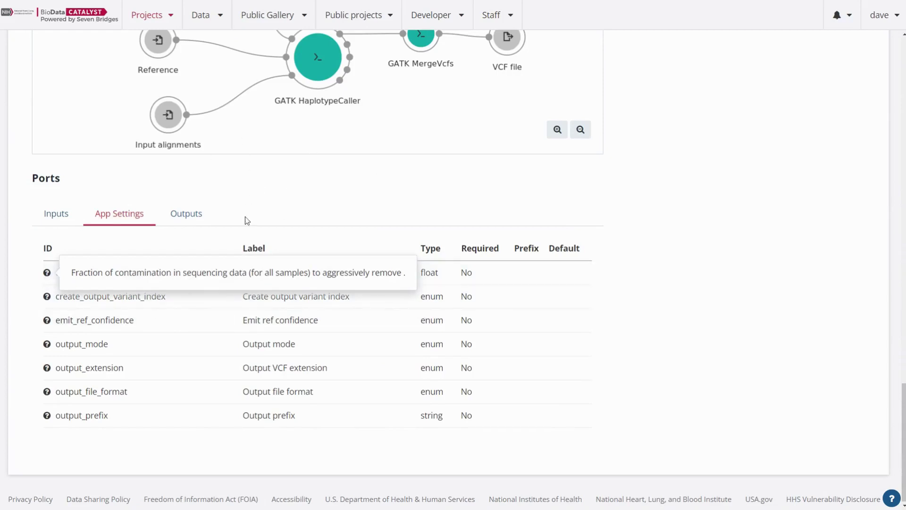
Review the workflow's Basic Information, including its license, category, app ID, reference links and workflow steps.
scroll(714, 267, "up", 15)
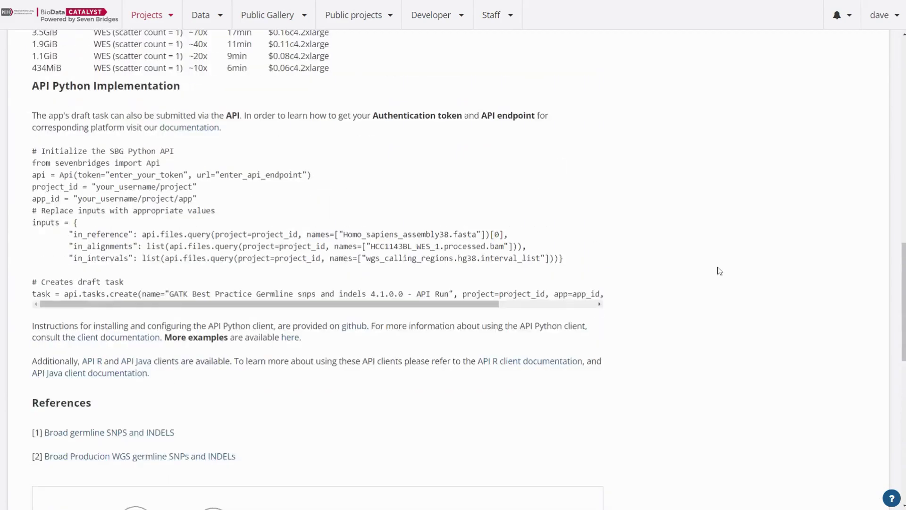
scroll(721, 272, "up", 10)
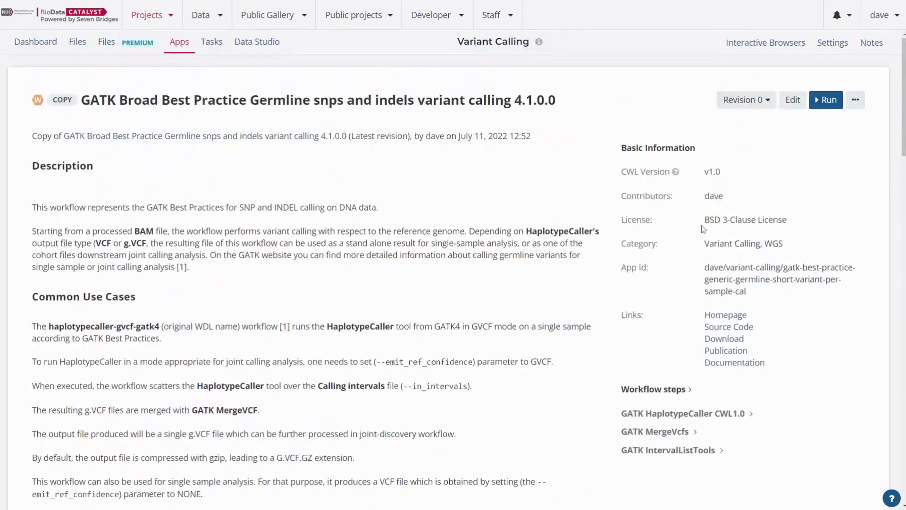
left_click_drag(620, 147, 708, 152)
left_click(708, 152)
scroll(708, 156, "down", 2)
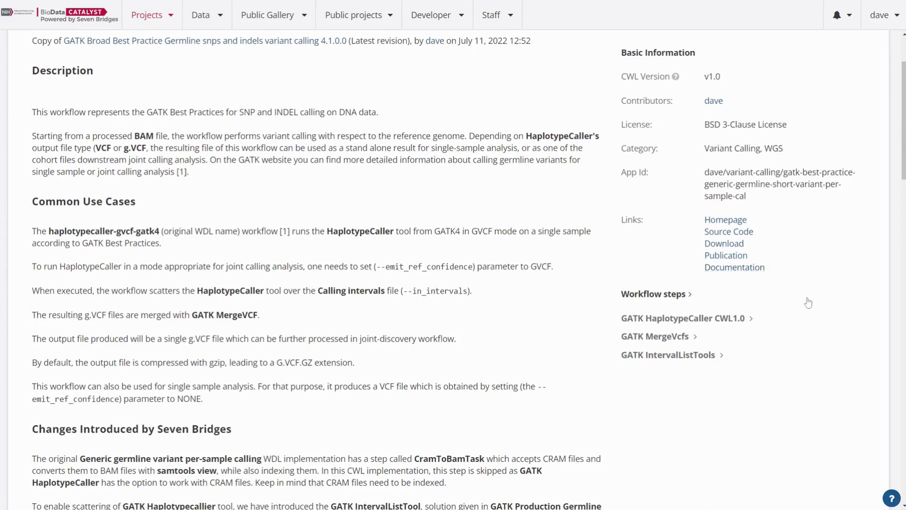
Skim the whole workflow page and view the additional actions offered for the workflow, including Export.
scroll(498, 338, "down", 18)
scroll(497, 333, "down", 8)
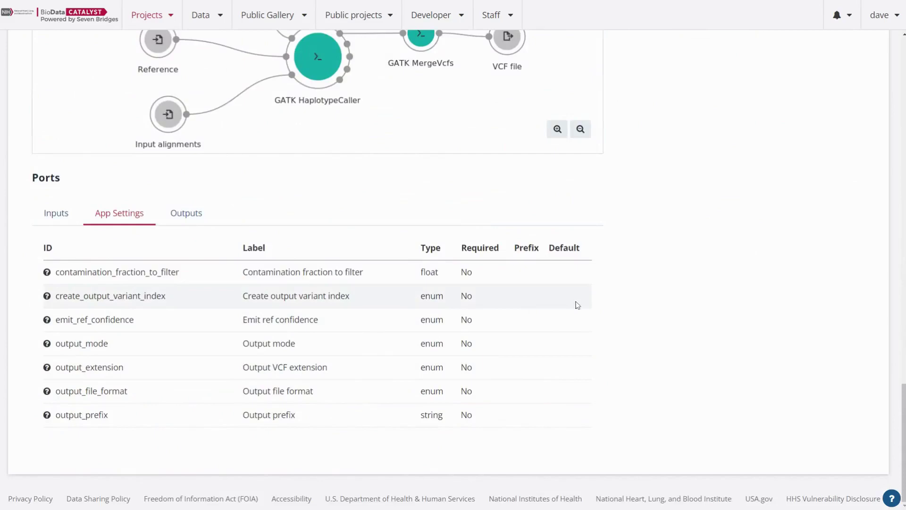
scroll(684, 319, "up", 6)
scroll(708, 324, "up", 20)
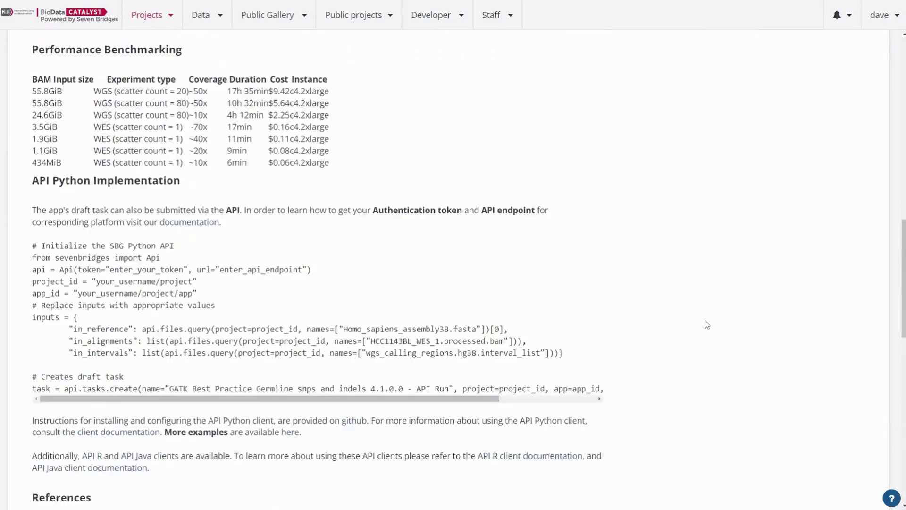
scroll(709, 315, "up", 5)
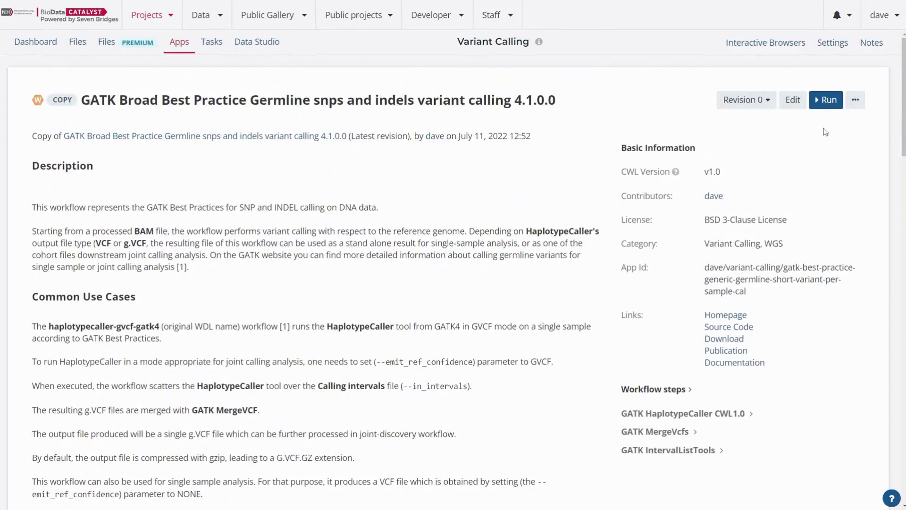
left_click(854, 109)
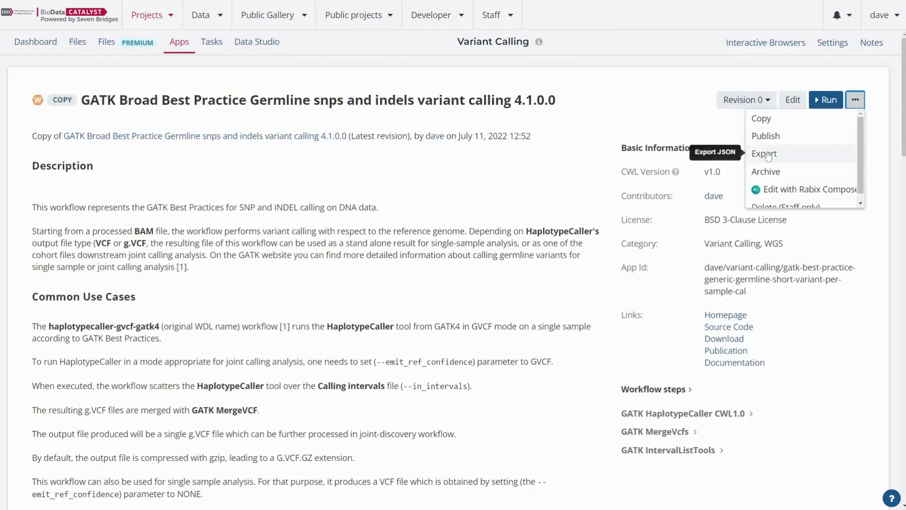
left_click(537, 171)
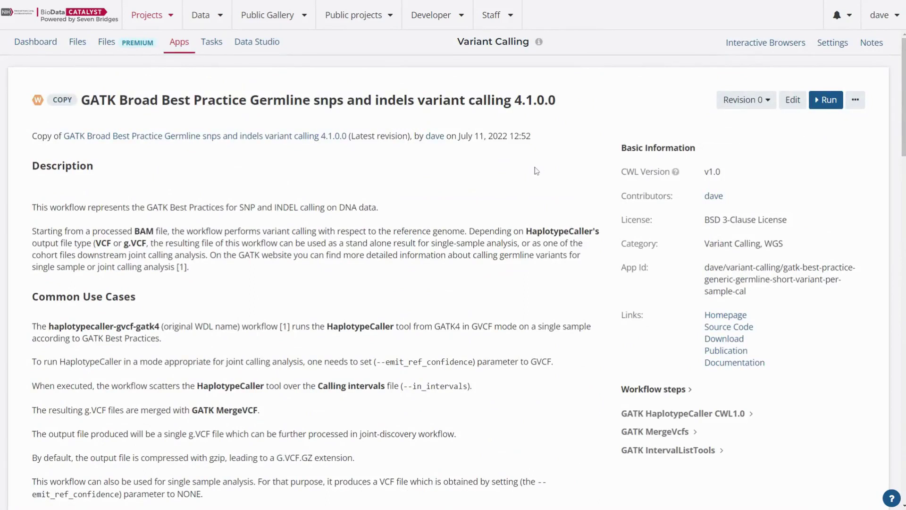
Look through the workflow description's important notes and Performance Benchmarking section.
scroll(519, 276, "down", 10)
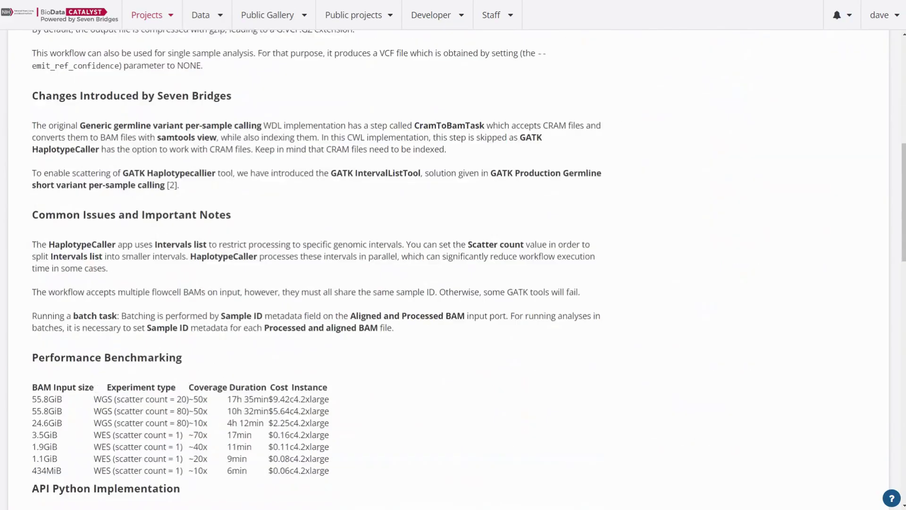